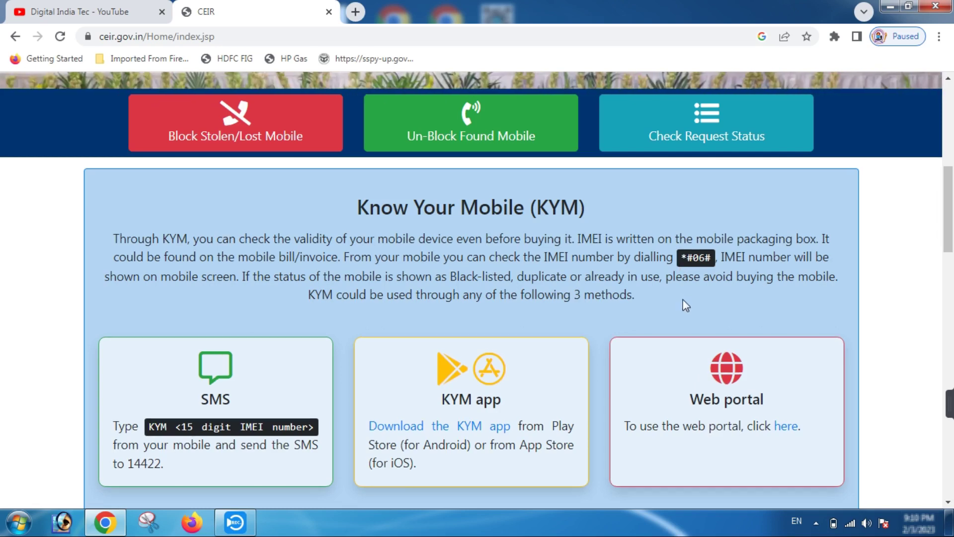
# - Open the request form for blocking a stolen or lost mobile and examine its mobile number and IMEI fields
pyautogui.scroll(1, 746, 341)
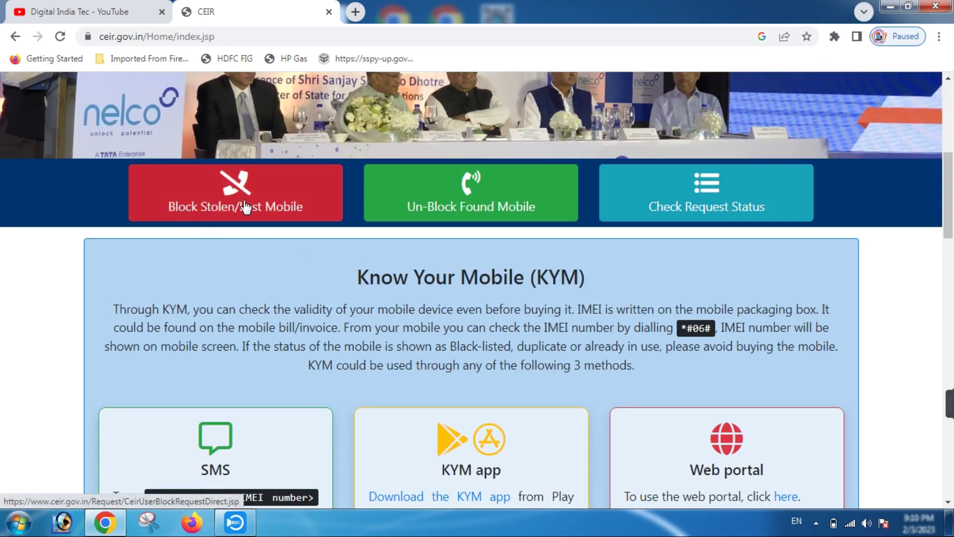
pyautogui.click(245, 206)
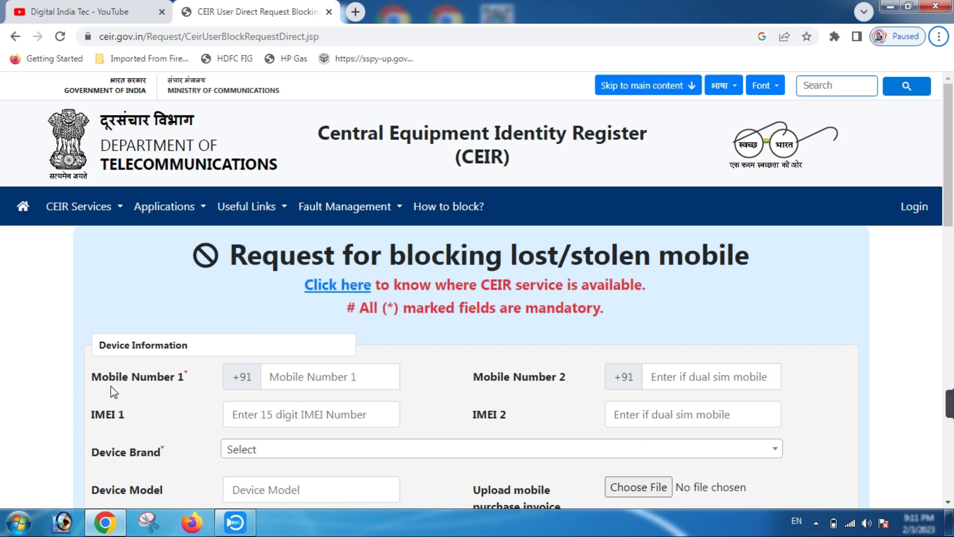
pyautogui.moveTo(294, 379)
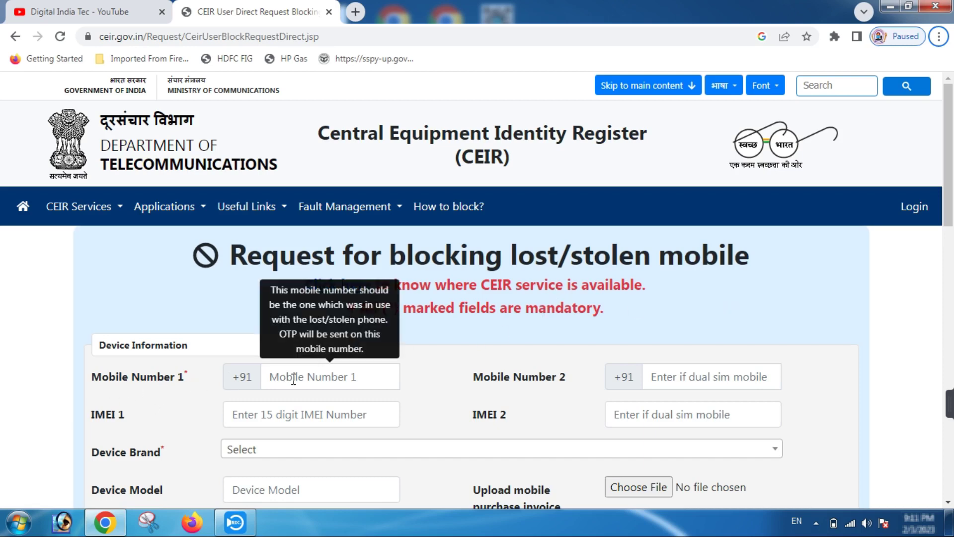
pyautogui.click(691, 376)
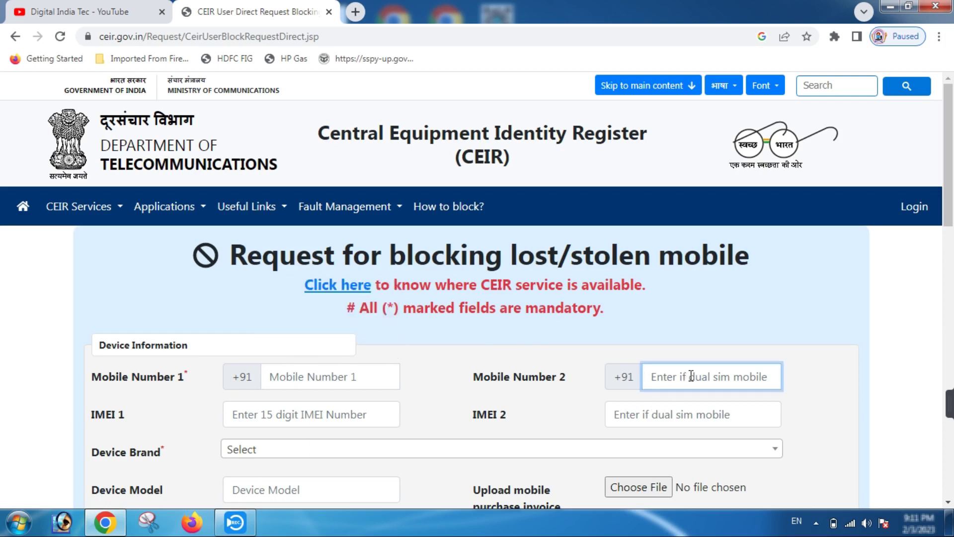
pyautogui.click(261, 416)
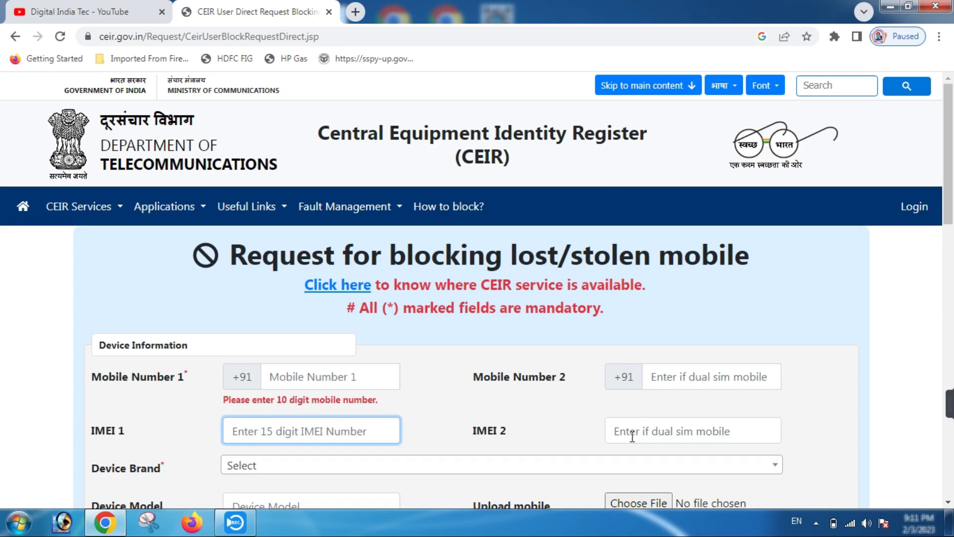
# - Examine the available device brands, the device model field and the purchase invoice upload without choosing a brand
pyautogui.scroll(-3, 801, 435)
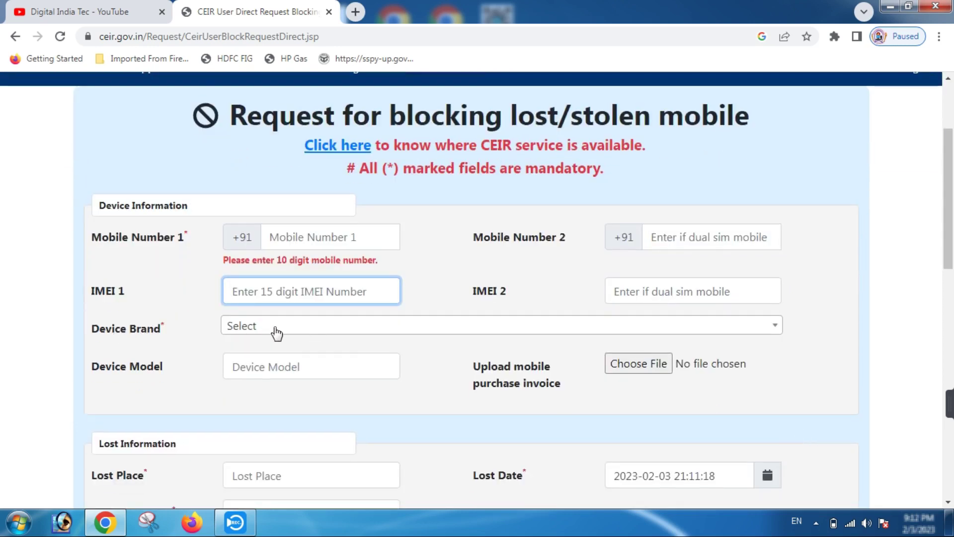
pyautogui.click(294, 334)
pyautogui.scroll(-3, 334, 428)
pyautogui.scroll(-3, 339, 426)
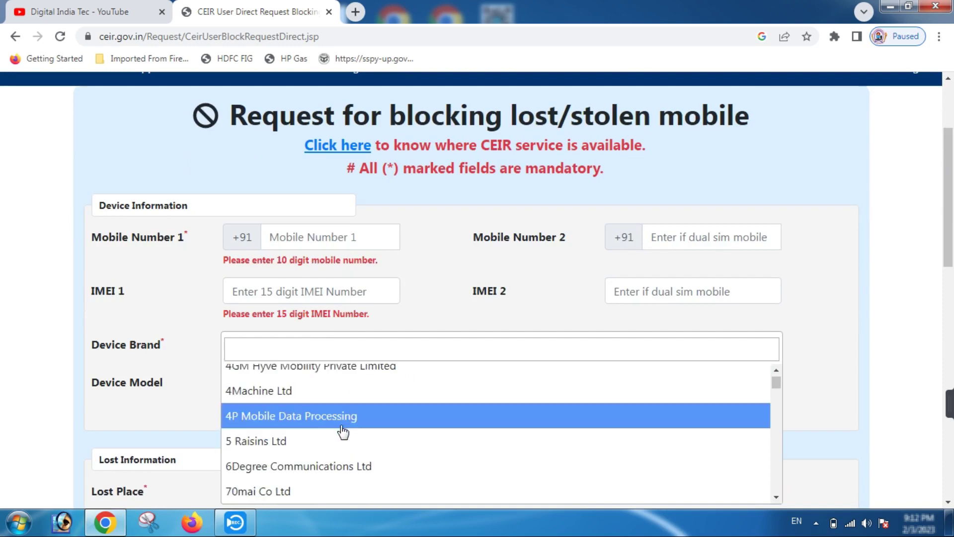
pyautogui.click(853, 363)
pyautogui.scroll(-1, 414, 352)
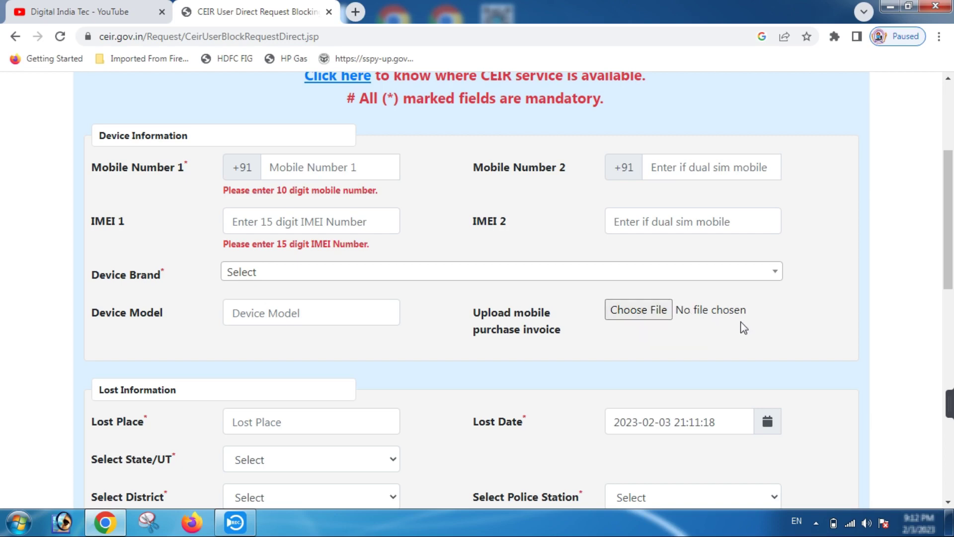
# - Review the Lost Information section, including the police station choices, complaint number field and complaint upload
pyautogui.scroll(-3, 744, 328)
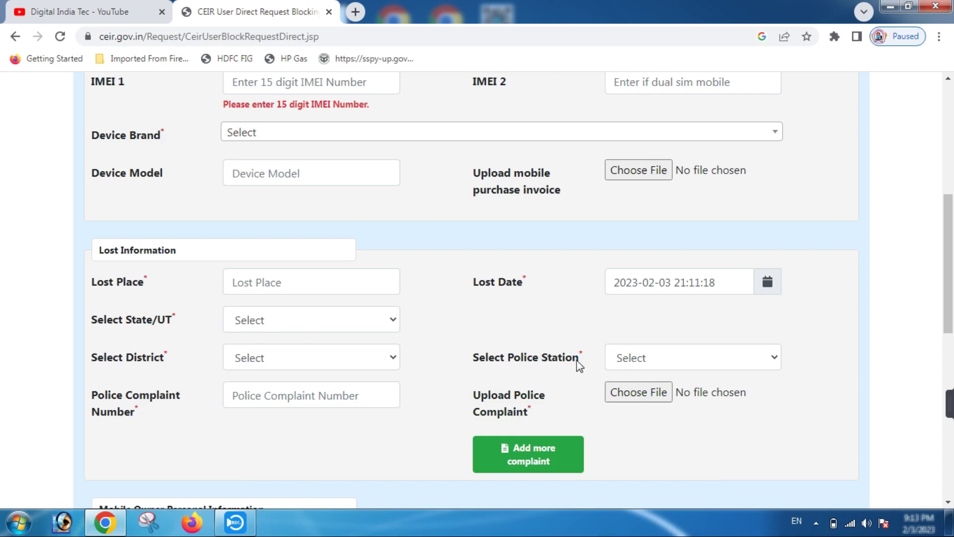
pyautogui.click(658, 359)
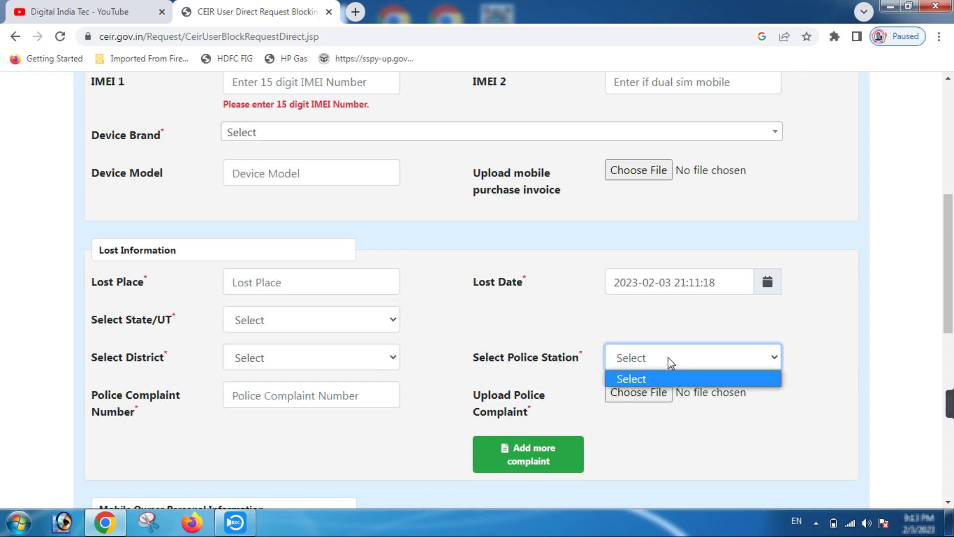
pyautogui.click(815, 327)
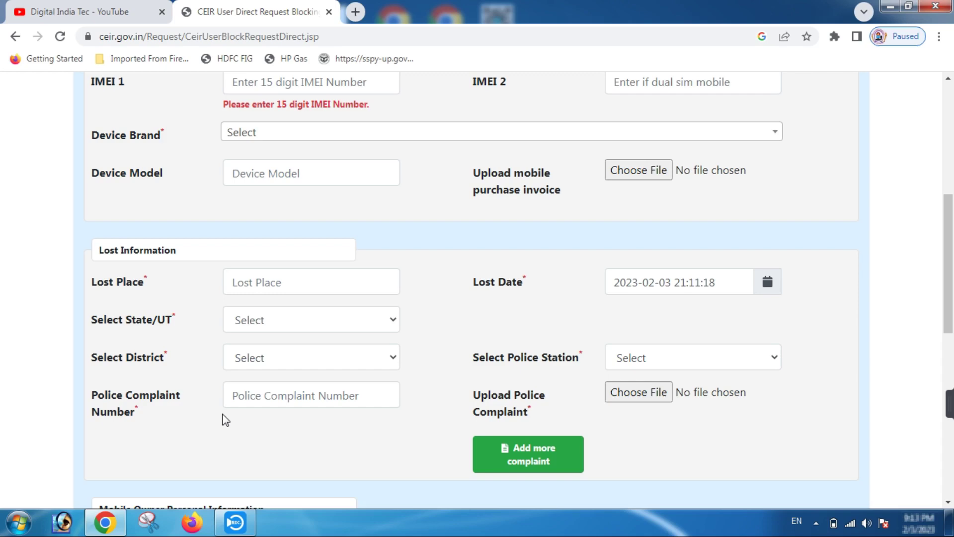
pyautogui.click(261, 398)
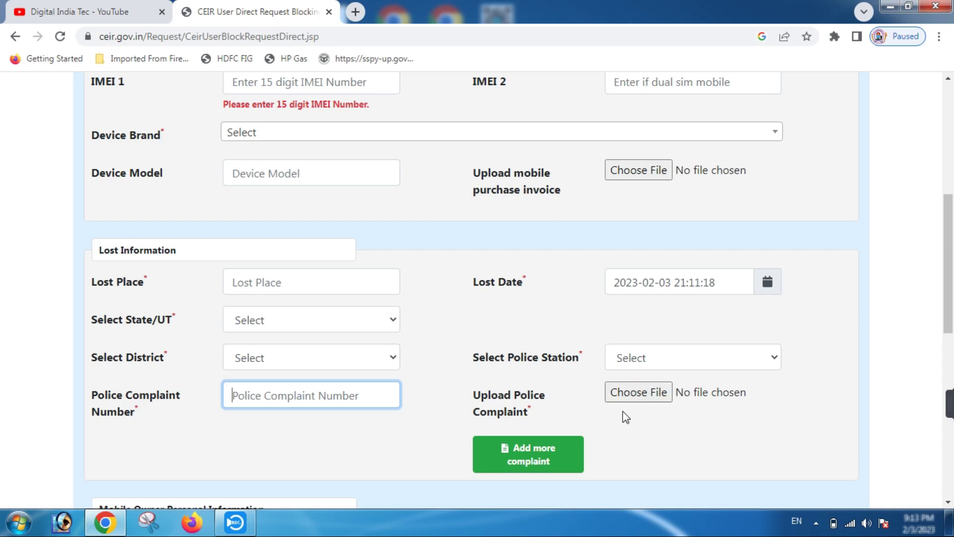
# - Examine the owner name and address fields and the identity document types under Mobile Owner Personal Information
pyautogui.scroll(-8, 622, 411)
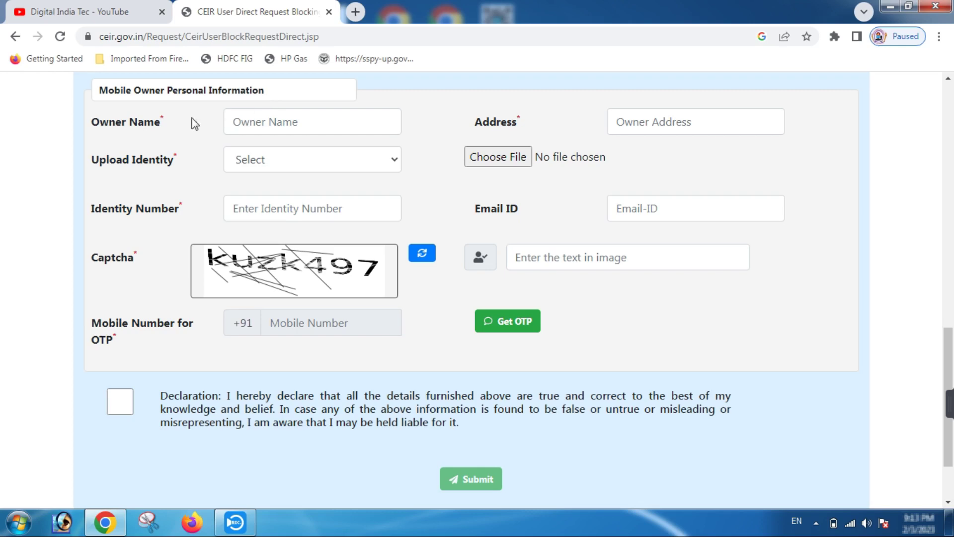
pyautogui.click(272, 125)
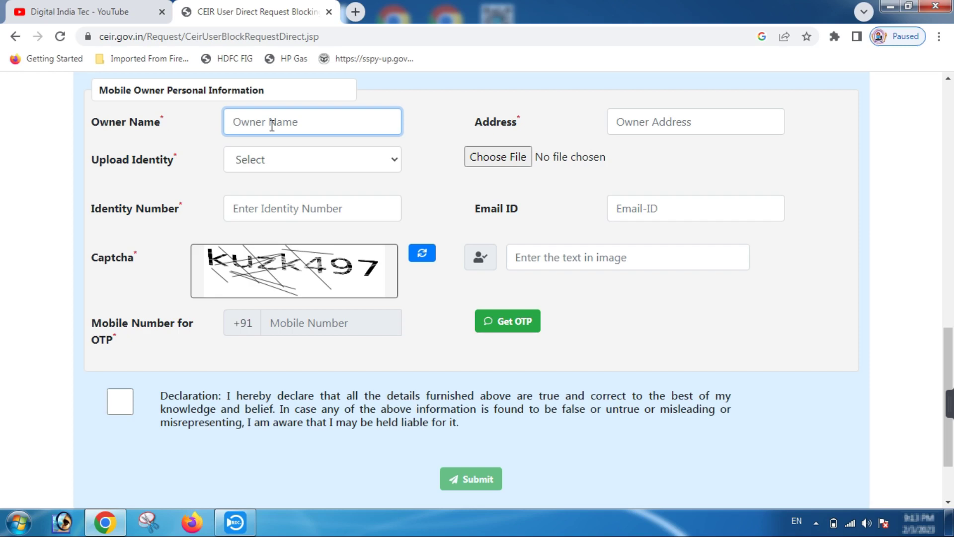
pyautogui.click(665, 133)
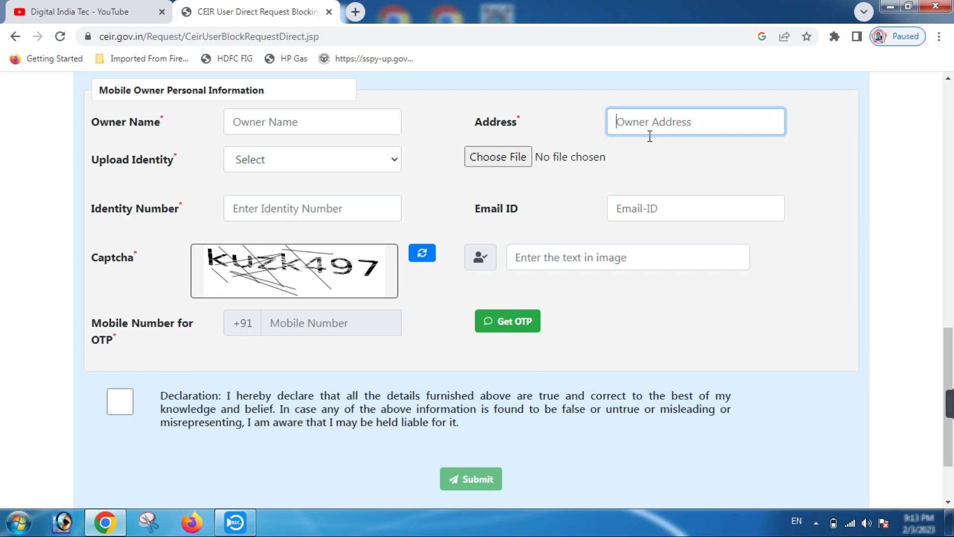
pyautogui.click(266, 160)
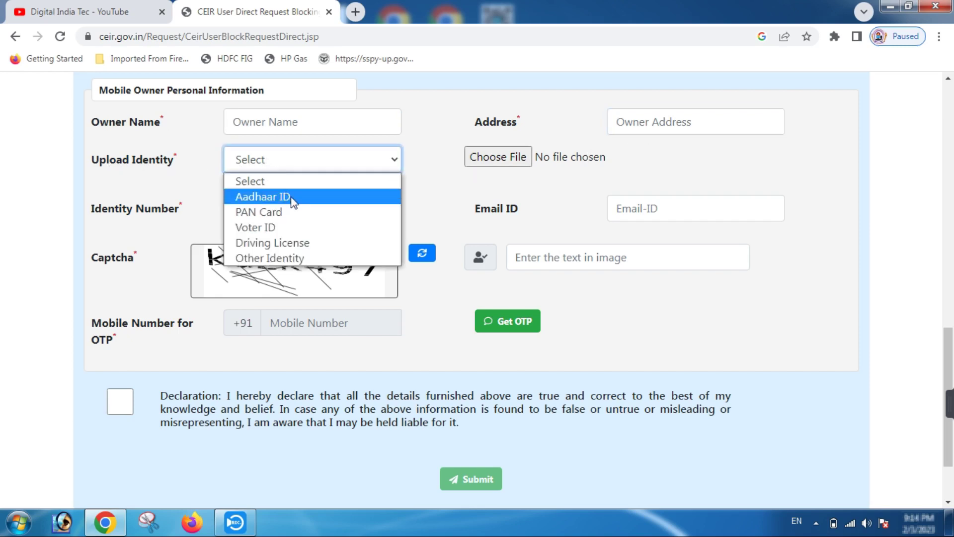
pyautogui.click(205, 193)
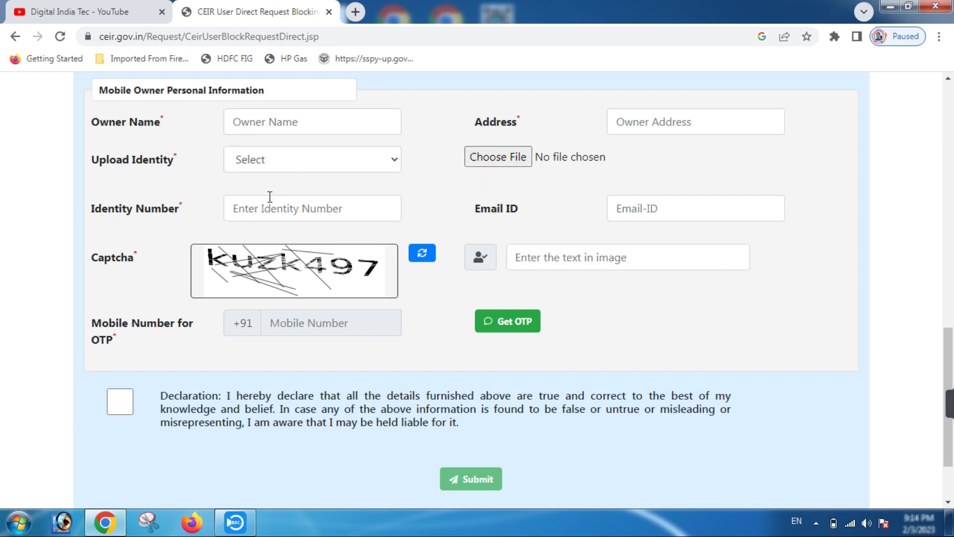
# - Choose Aadhaar ID as the owner's identity document and go through the identity number, email, captcha and OTP mobile number fields
pyautogui.click(293, 168)
pyautogui.click(295, 196)
pyautogui.click(305, 210)
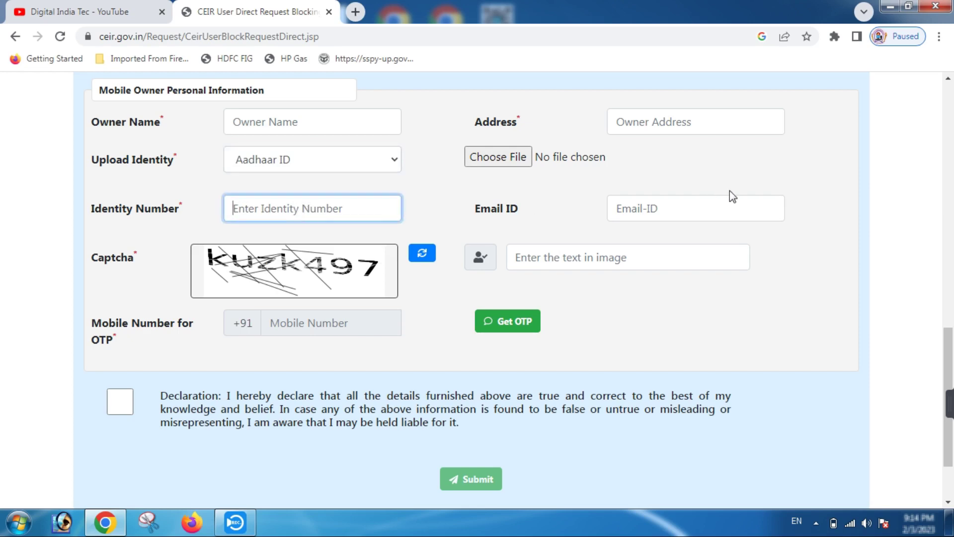
pyautogui.click(736, 209)
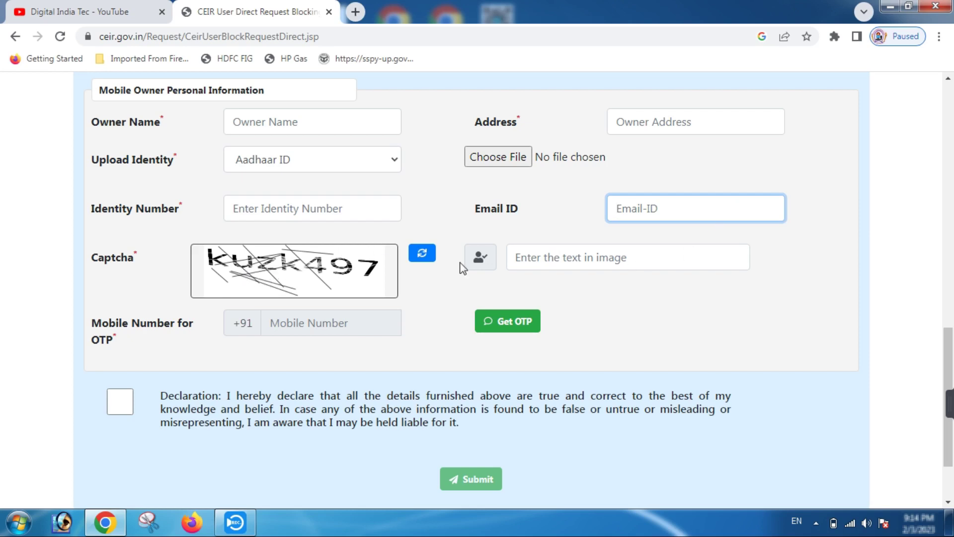
pyautogui.click(558, 260)
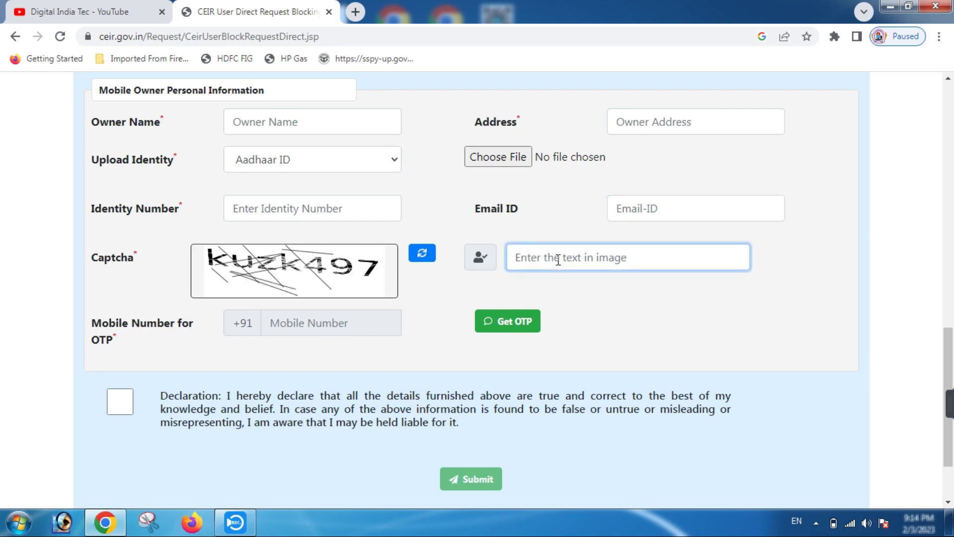
pyautogui.click(292, 322)
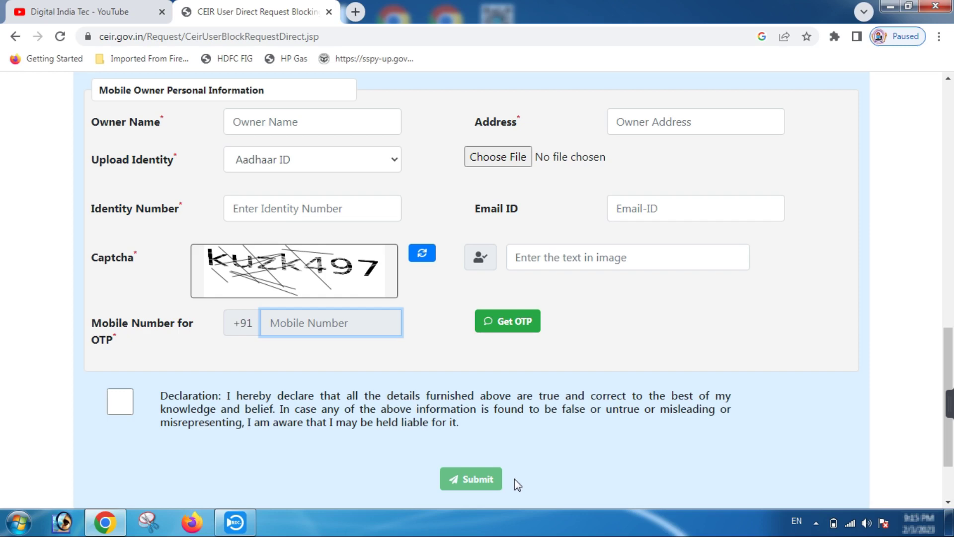
# - Leave the blocking form, view the lost/stolen mobile request status page, and return to the CEIR home page
pyautogui.scroll(10, 607, 323)
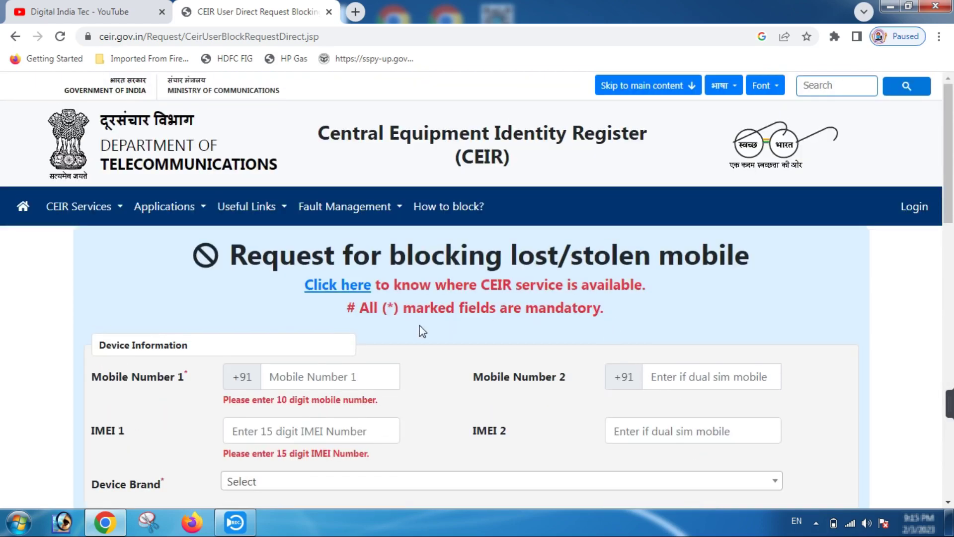
pyautogui.hotkey('alt', 'Left')
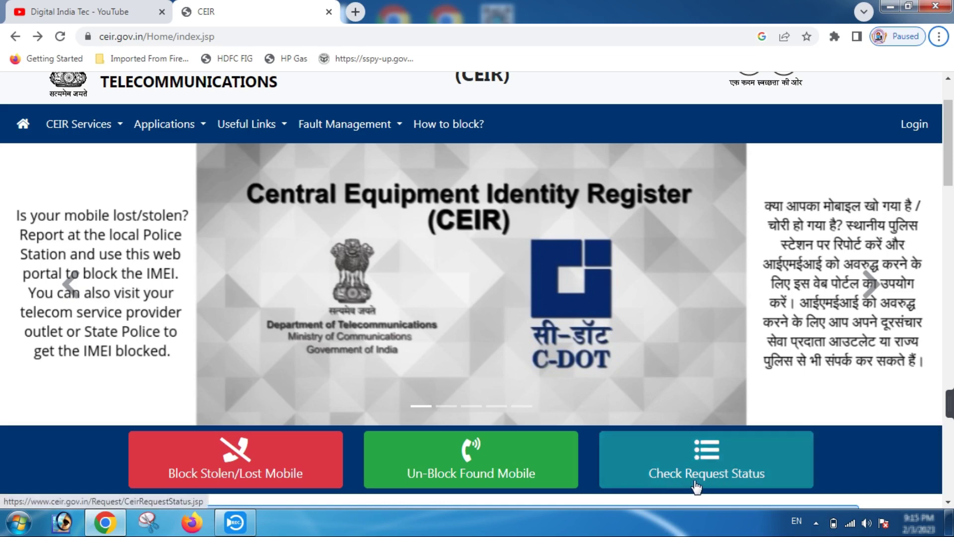
pyautogui.click(752, 480)
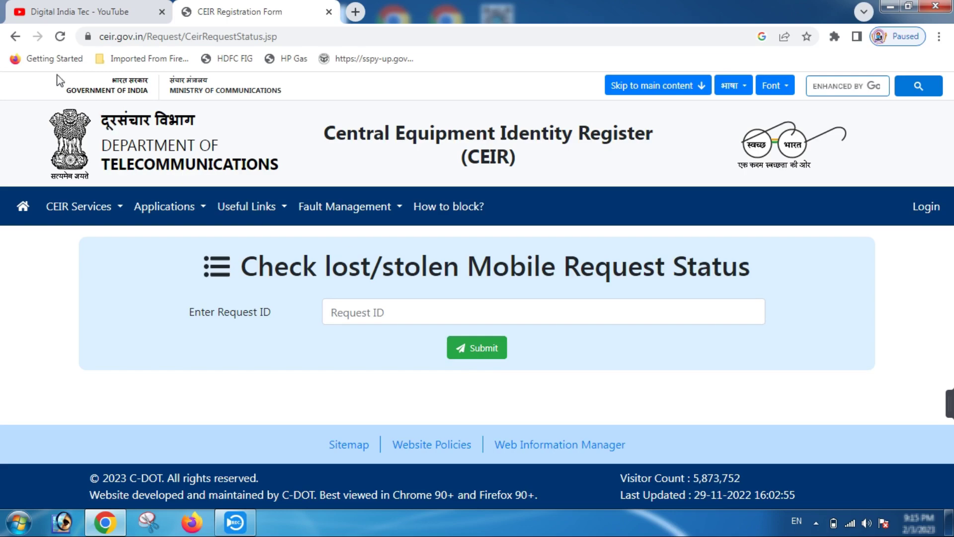
pyautogui.click(13, 39)
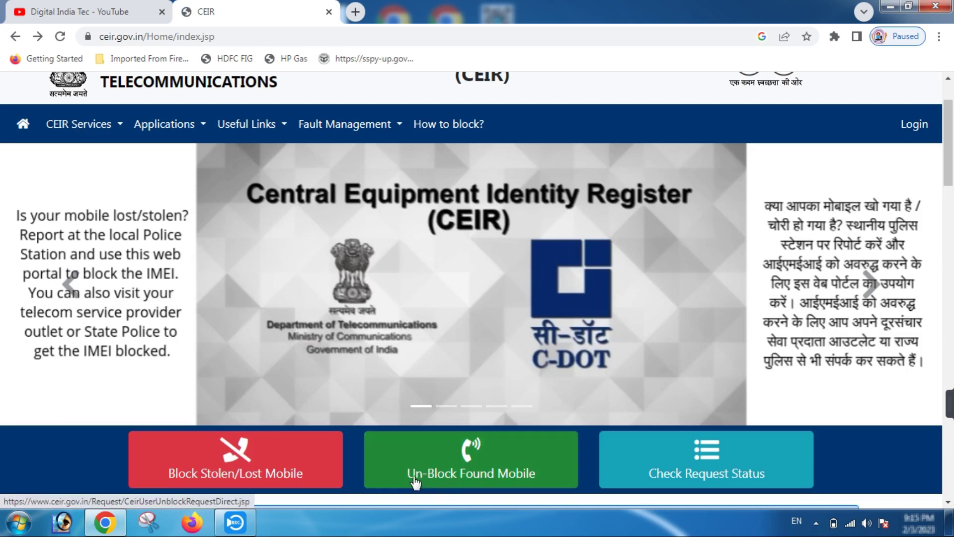
# - Open the un-blocking request form for a found mobile and examine its request ID, mobile number and un-blocking reason fields
pyautogui.click(514, 481)
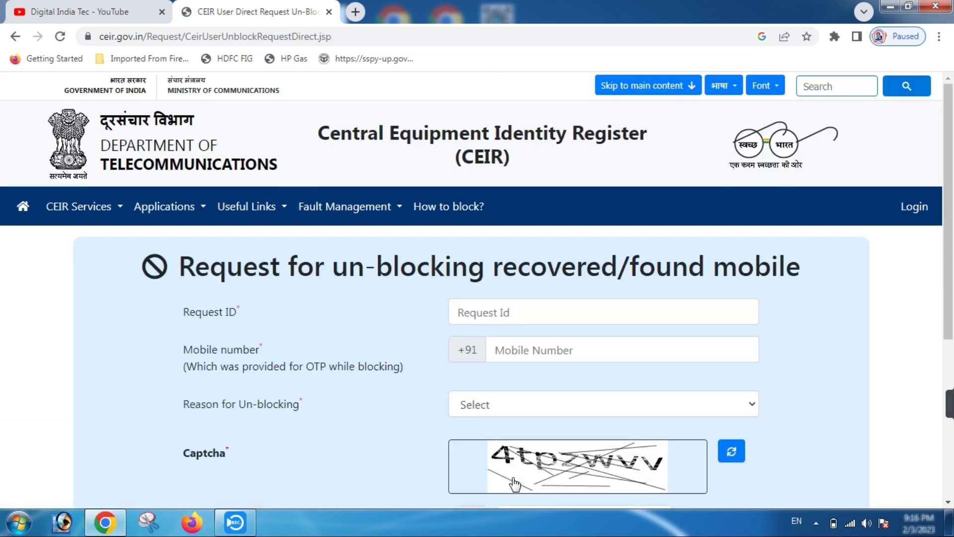
pyautogui.click(543, 317)
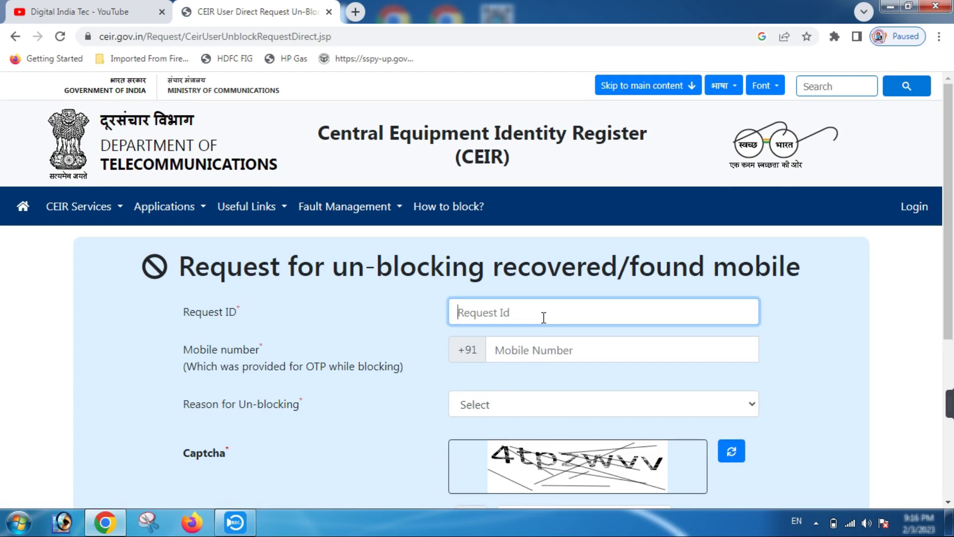
pyautogui.click(562, 354)
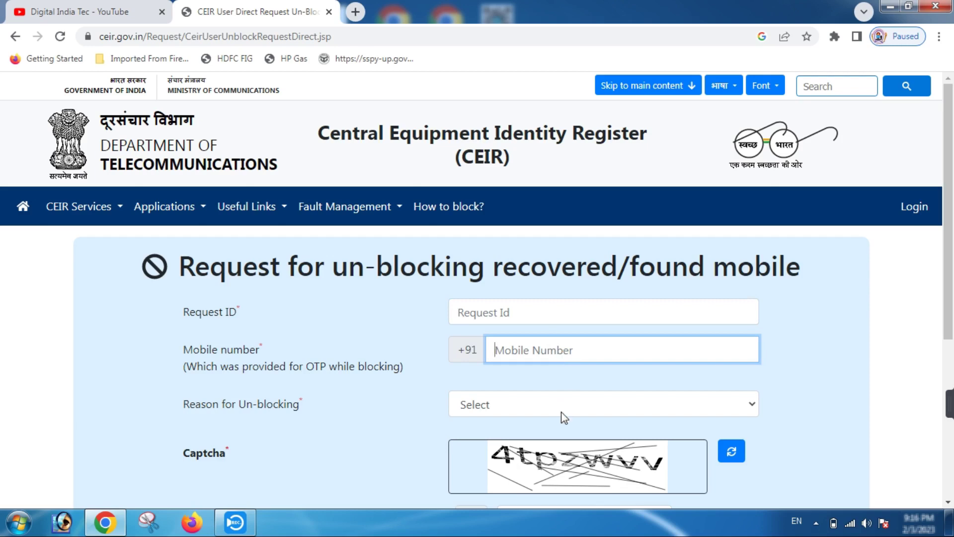
pyautogui.click(528, 406)
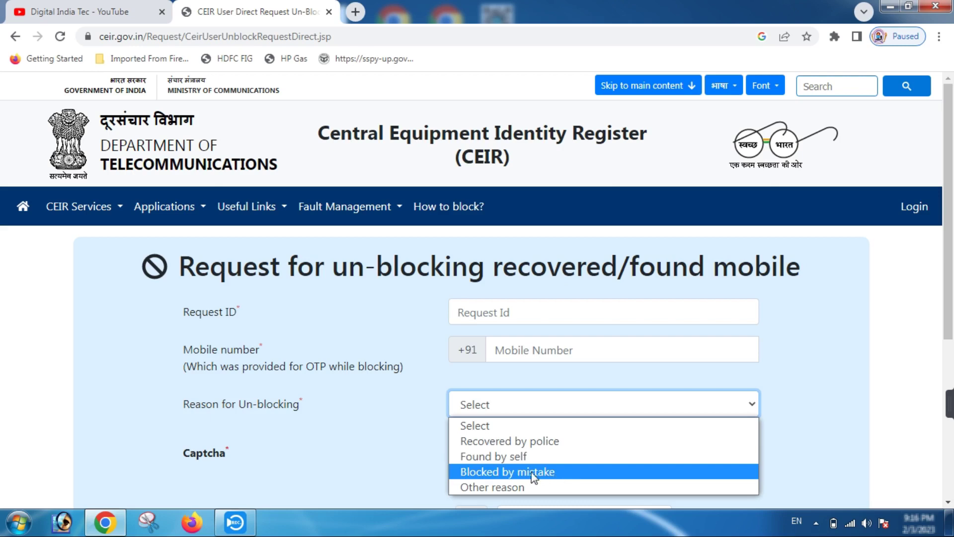
# - Review the captcha, OTP mobile number and submission parts of the un-blocking form, leaving them blank
pyautogui.scroll(-1, 411, 464)
pyautogui.scroll(-2, 608, 447)
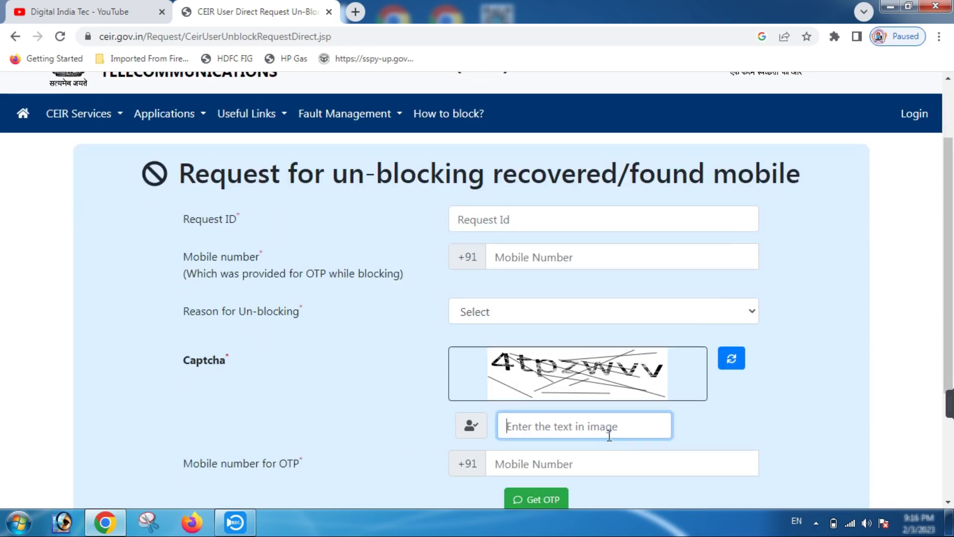
pyautogui.scroll(-2, 618, 439)
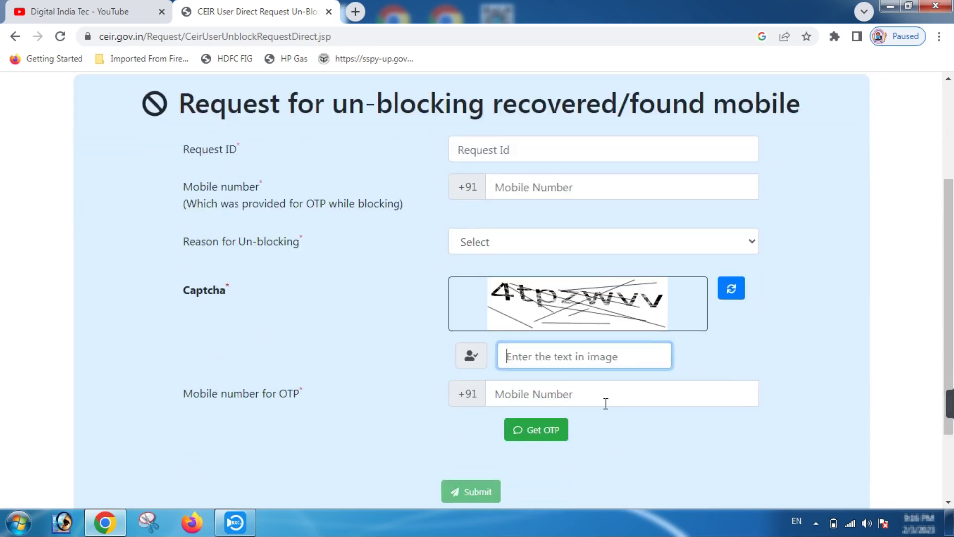
pyautogui.click(601, 396)
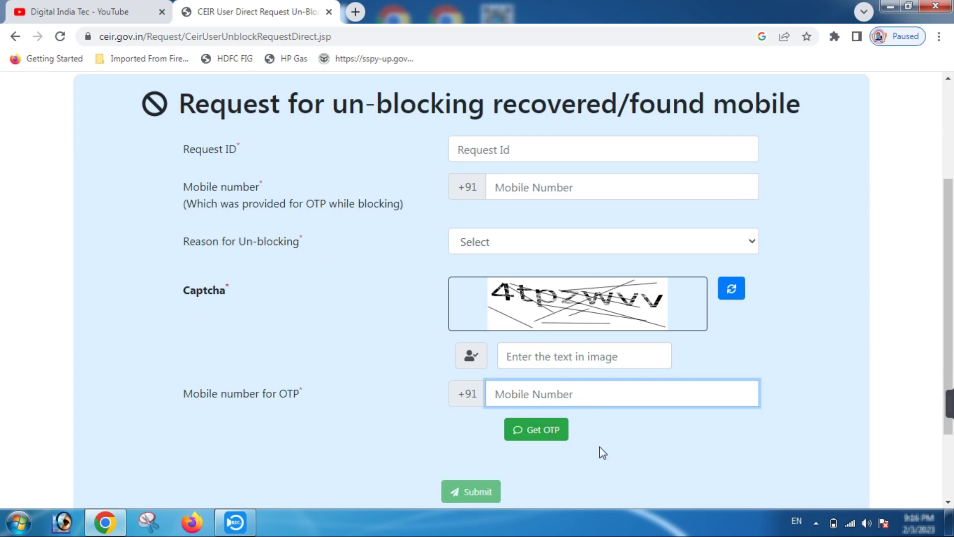
pyautogui.scroll(-2, 616, 452)
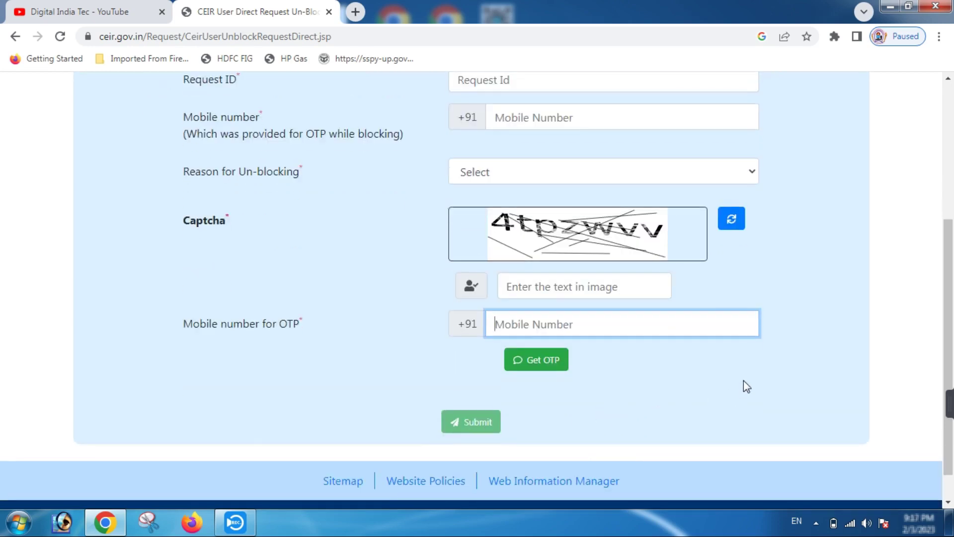
pyautogui.scroll(5, 743, 383)
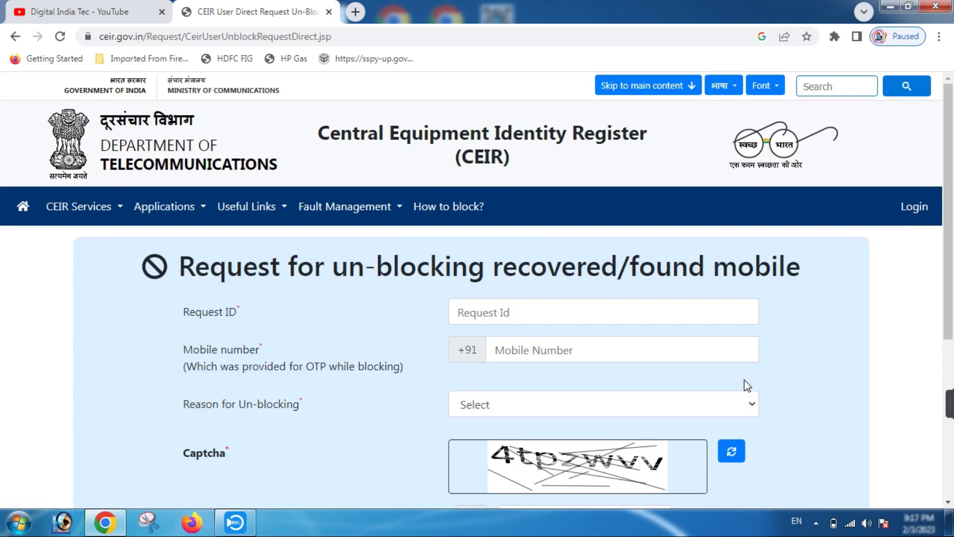